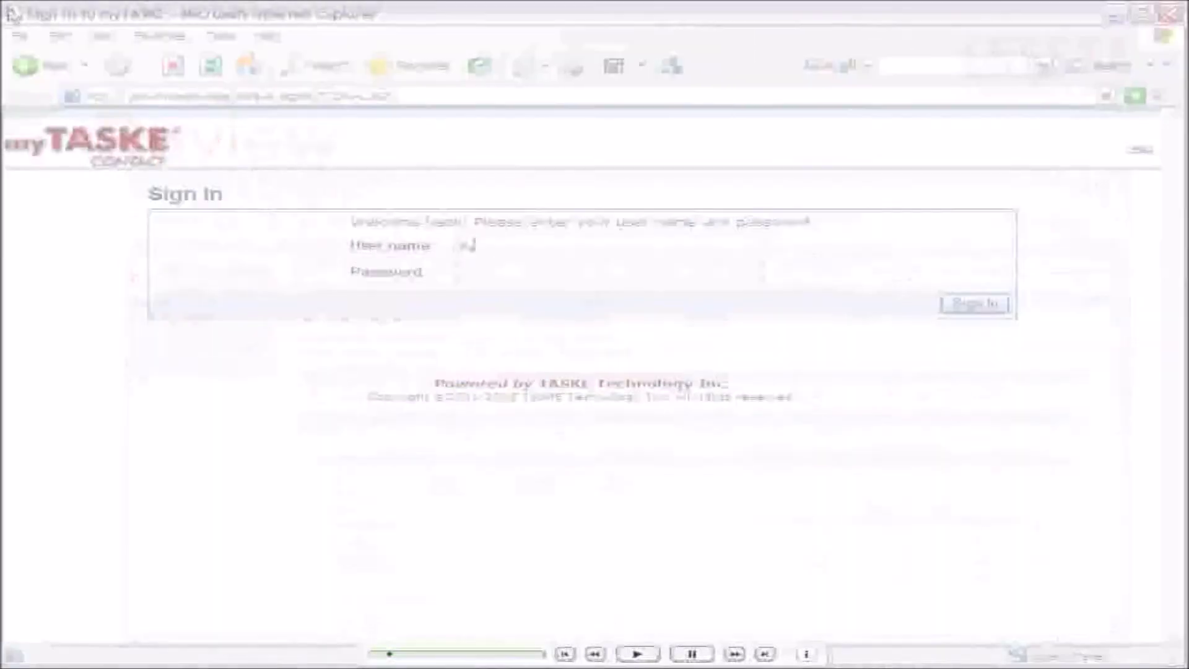
Sign in with the user name and password, then go to the My Call Center review page.
{"action": "key", "text": "Tab"}
{"action": "left_click", "coordinate": [974, 302]}
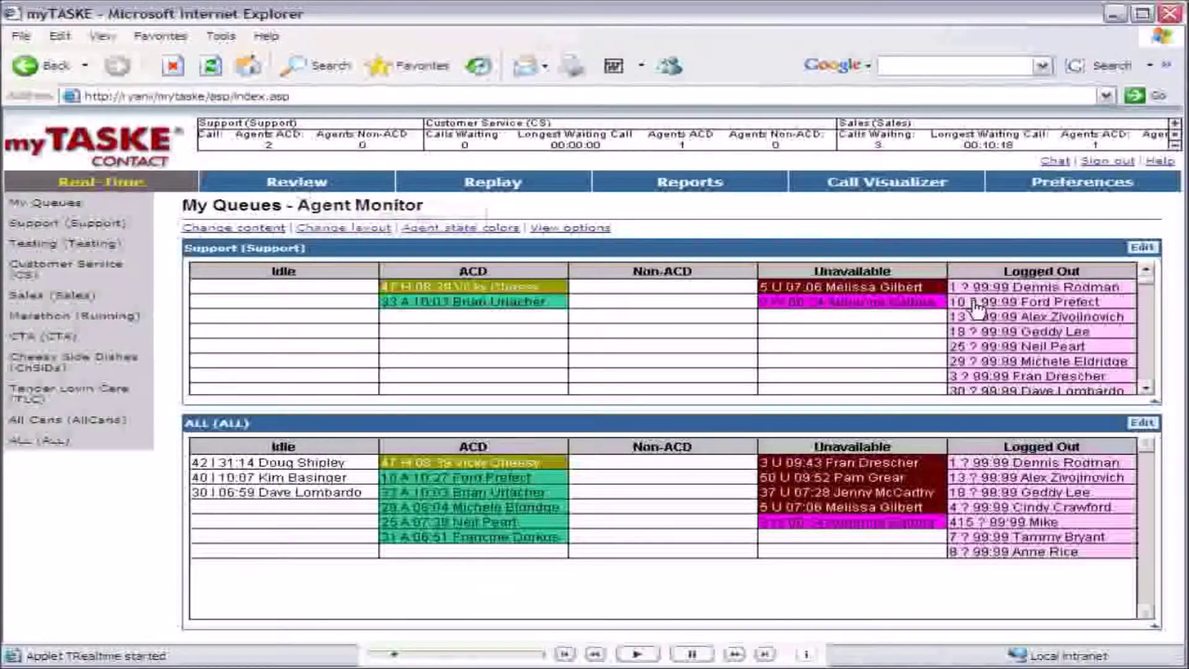
{"action": "left_click", "coordinate": [302, 181]}
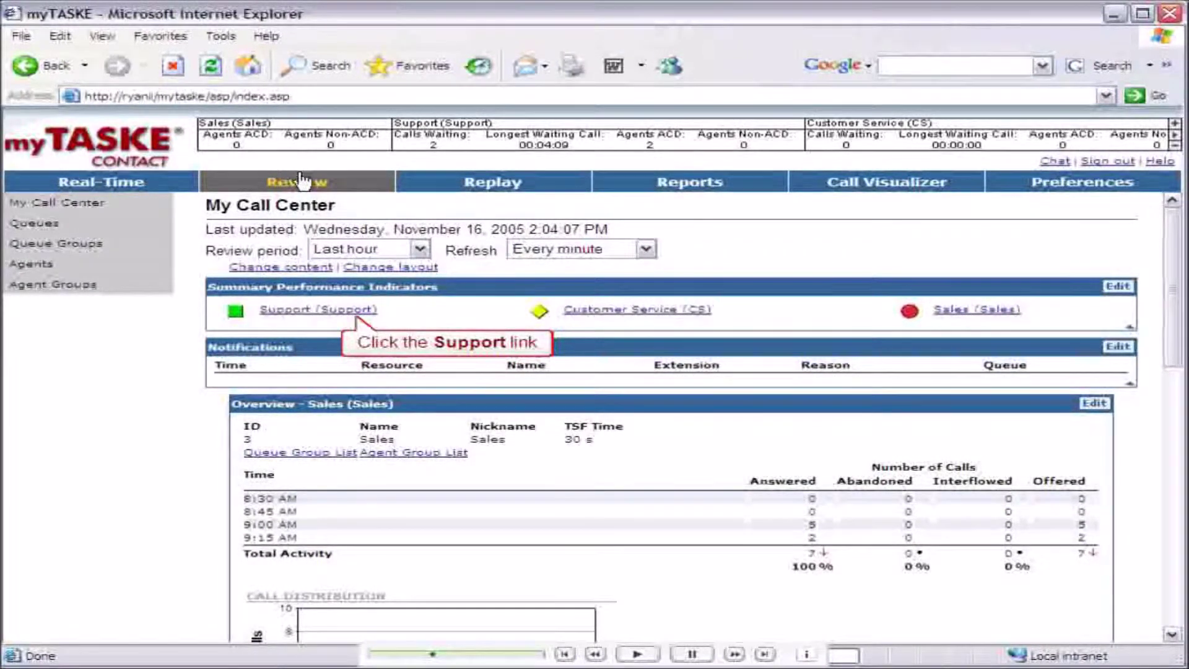
Add a Maximum time to answer indicator to the Support queue with warning 30 and critical 60.
{"action": "left_click", "coordinate": [349, 315]}
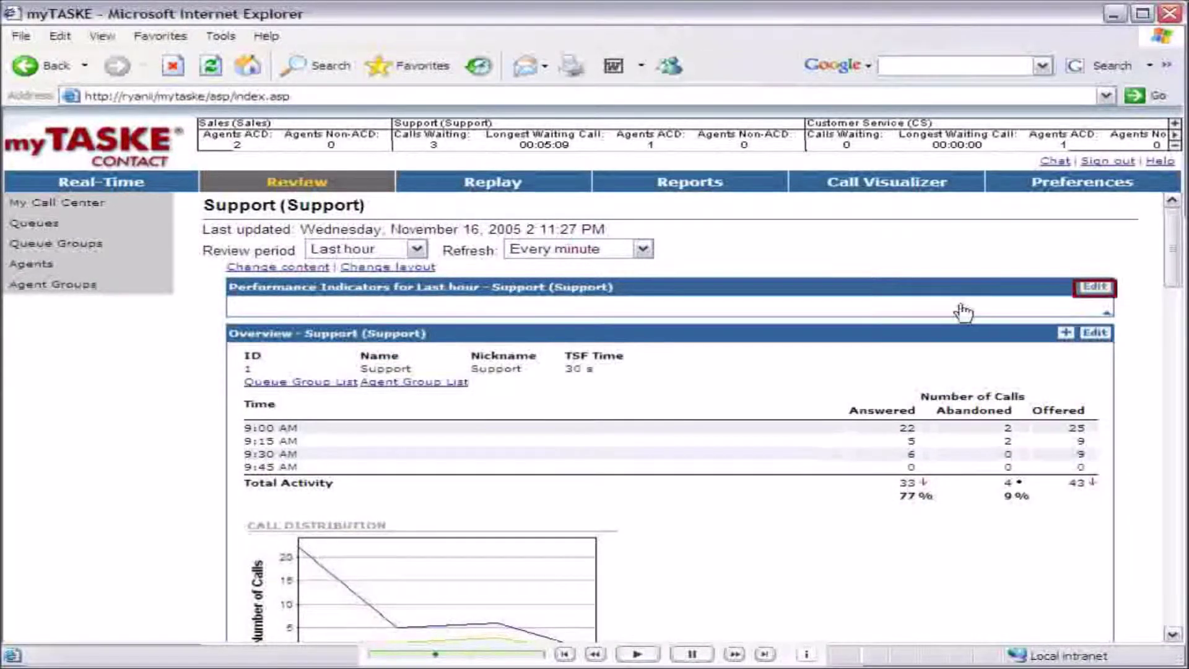
{"action": "left_click", "coordinate": [1095, 288]}
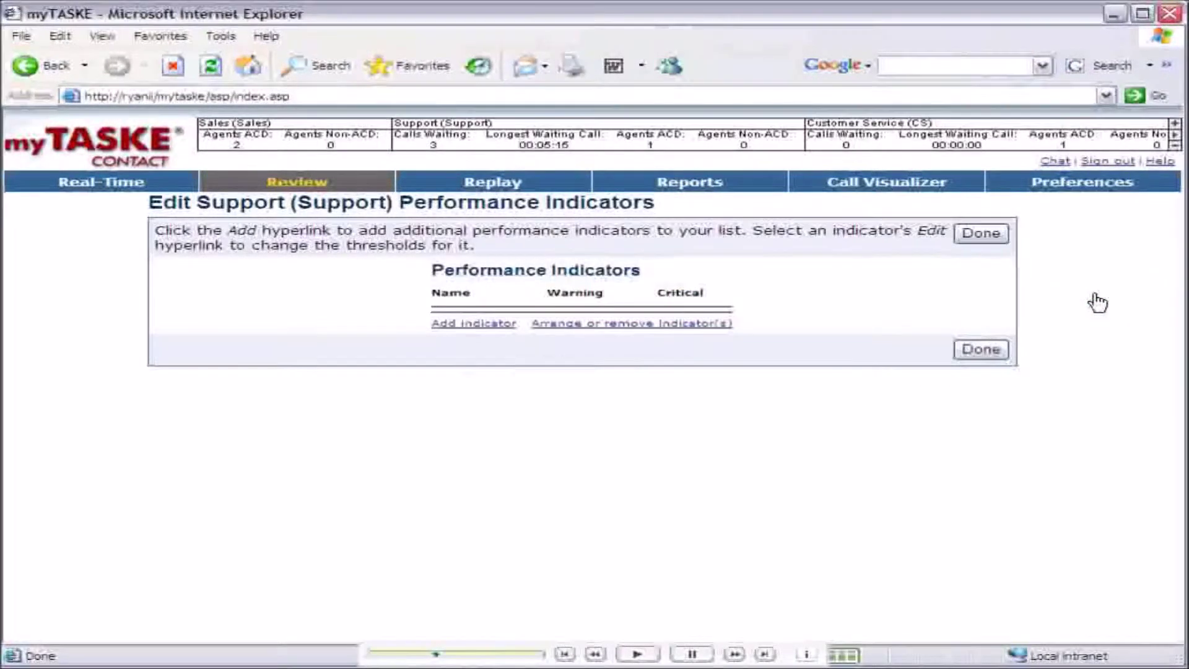
{"action": "left_click", "coordinate": [476, 329]}
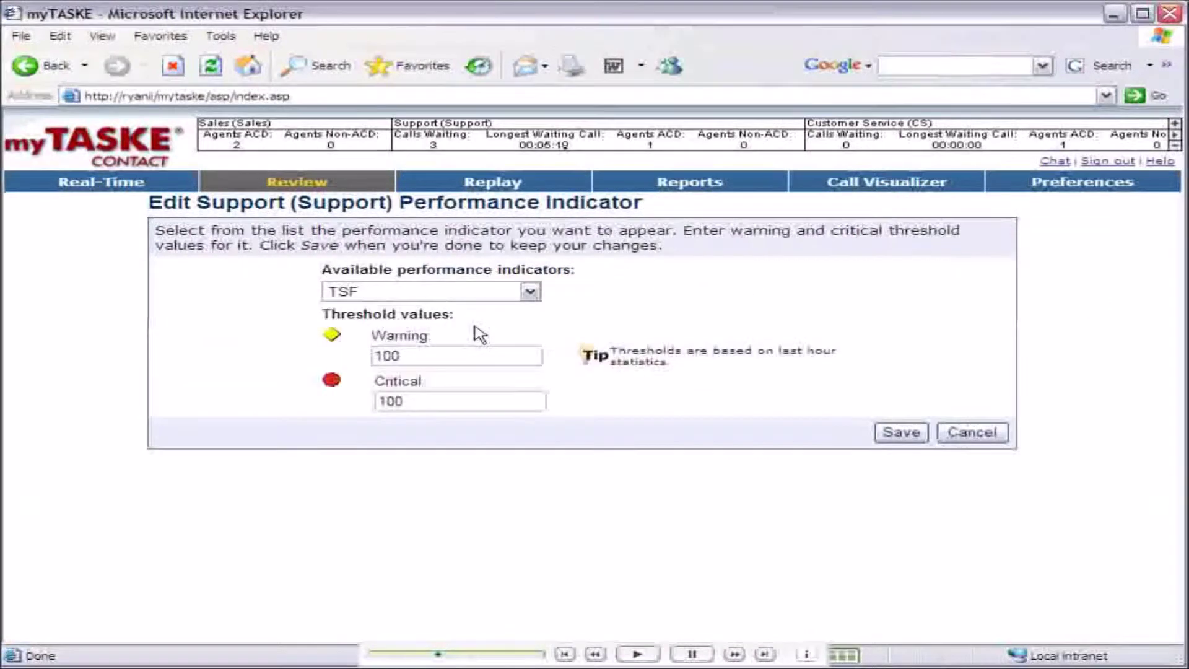
{"action": "left_click", "coordinate": [531, 291]}
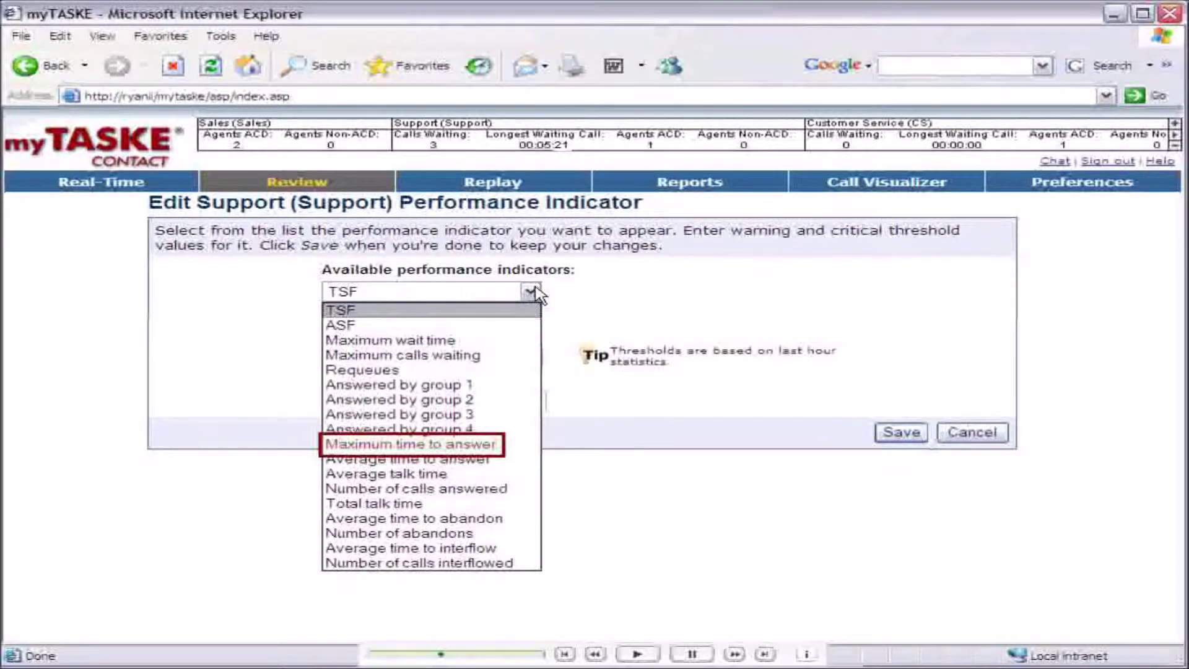
{"action": "left_click", "coordinate": [449, 444]}
{"action": "key", "text": "Tab"}
{"action": "type", "text": "3"}
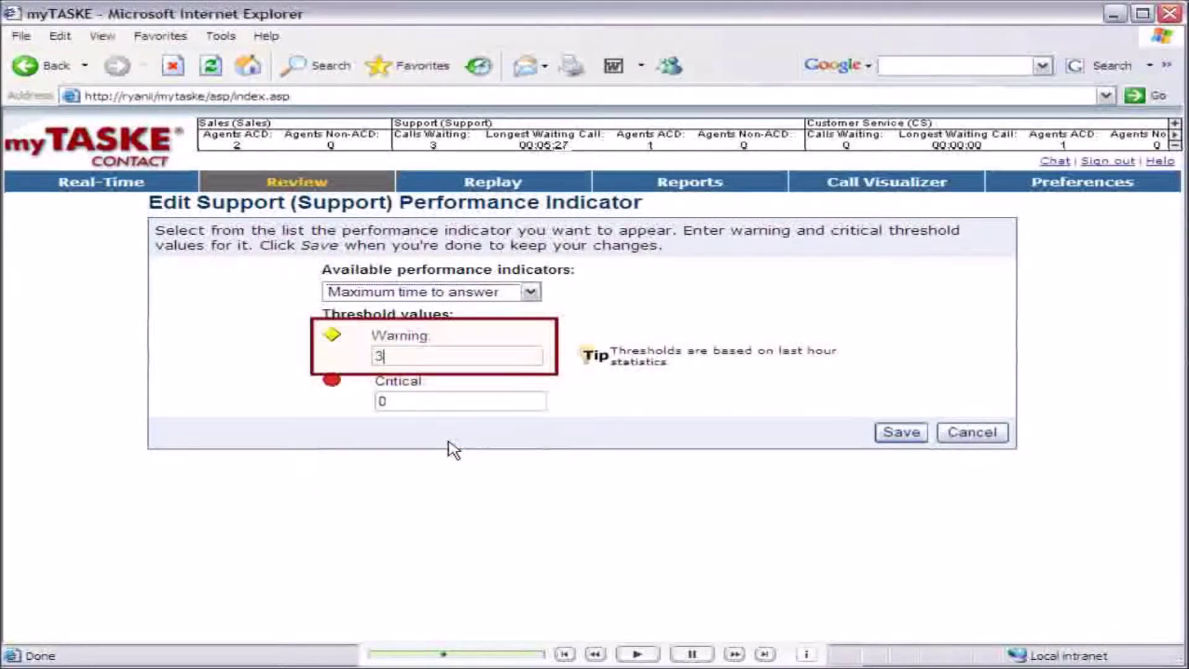
{"action": "type", "text": "0"}
{"action": "key", "text": "Tab"}
{"action": "type", "text": "60"}
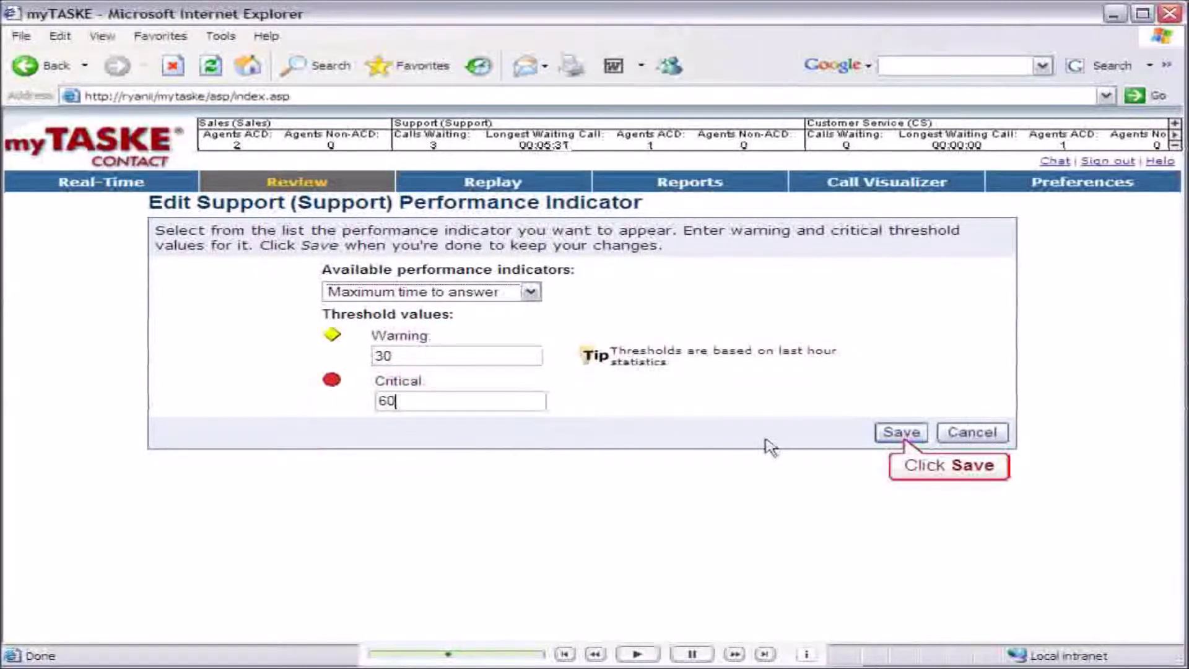
{"action": "left_click", "coordinate": [901, 432]}
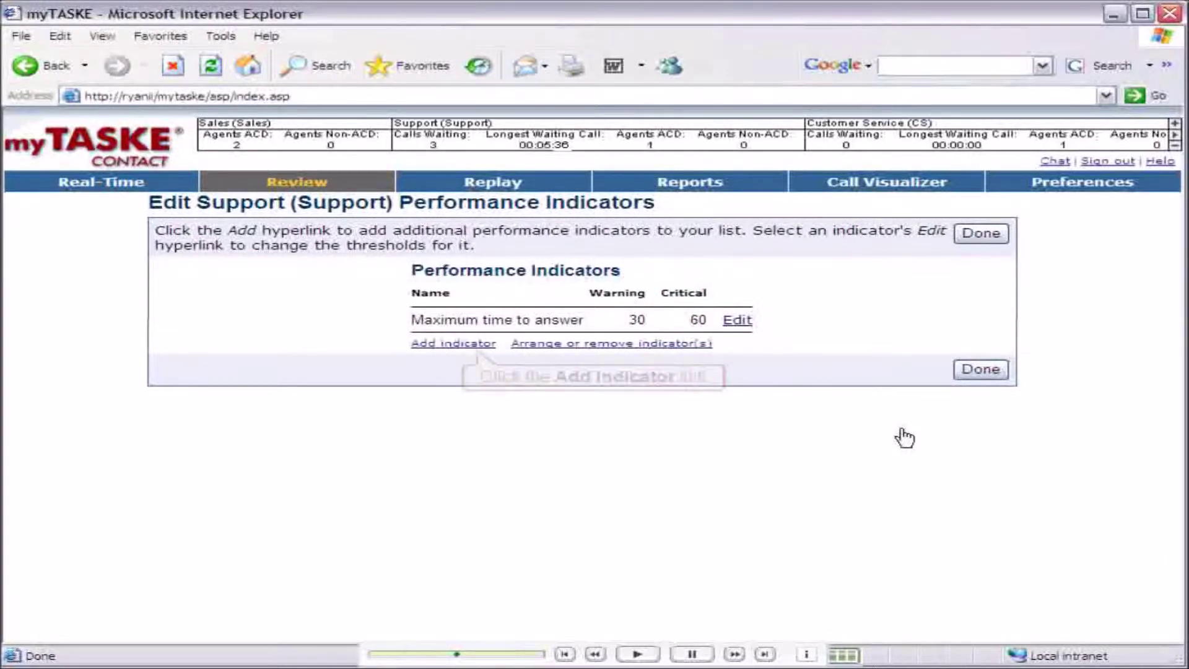
Add a Number of abandons indicator to Support with warning 3 and critical 5, then finish editing.
{"action": "left_click", "coordinate": [465, 344]}
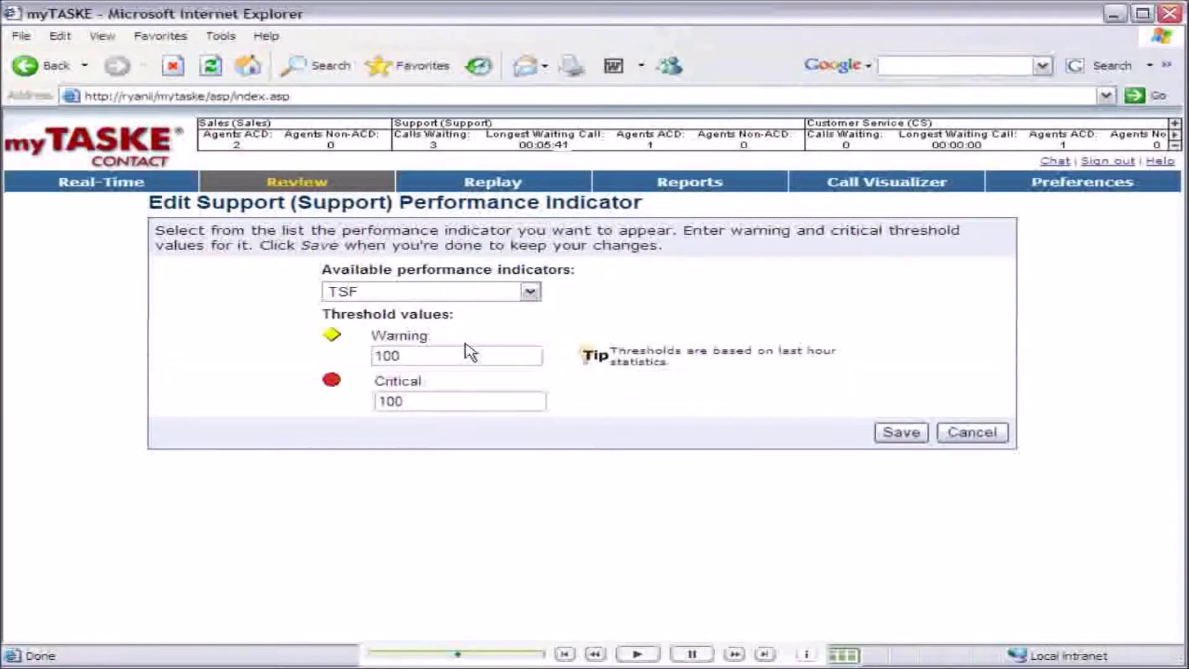
{"action": "left_click", "coordinate": [530, 292]}
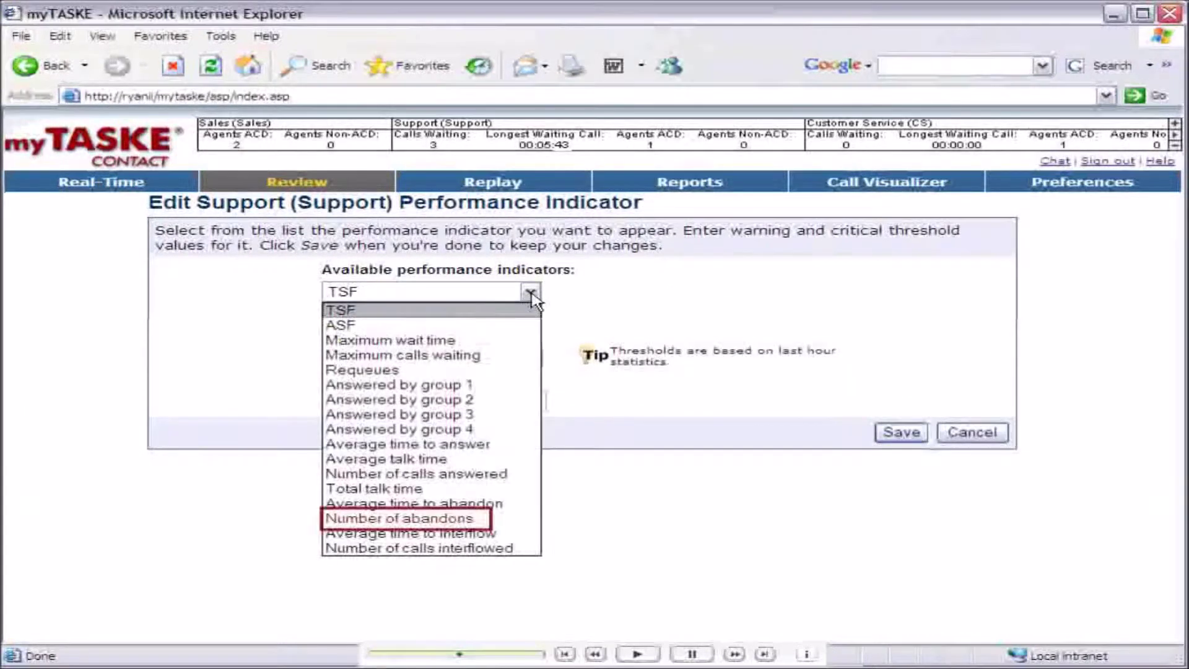
{"action": "left_click", "coordinate": [448, 515]}
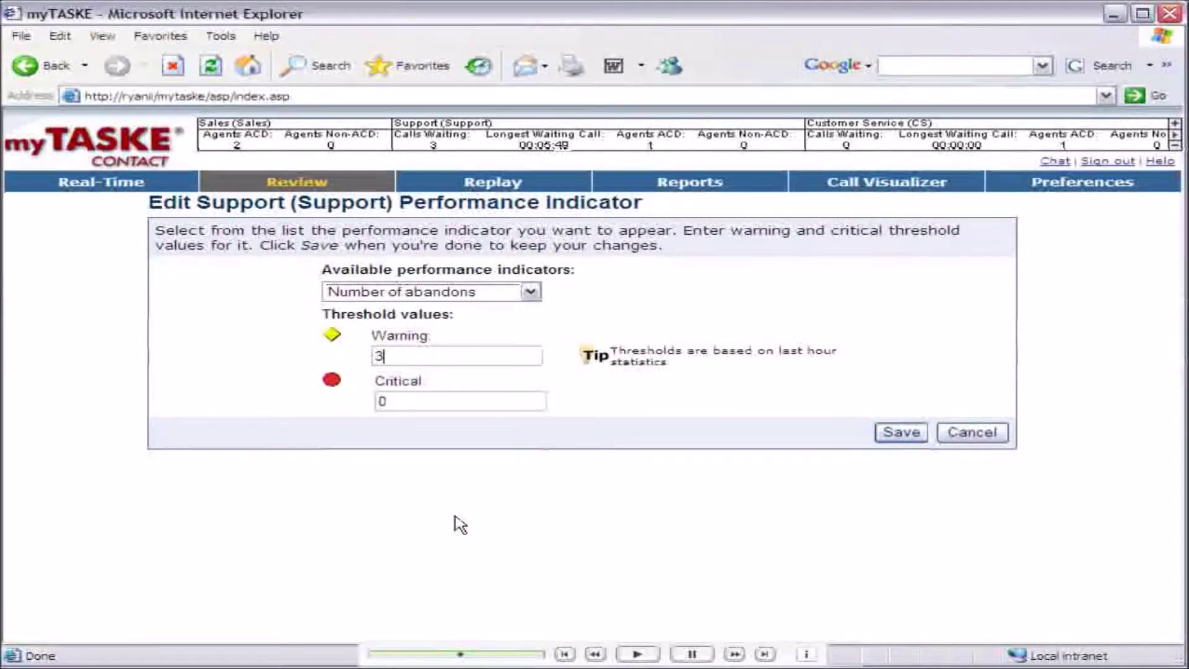
{"action": "key", "text": "Tab"}
{"action": "type", "text": "5"}
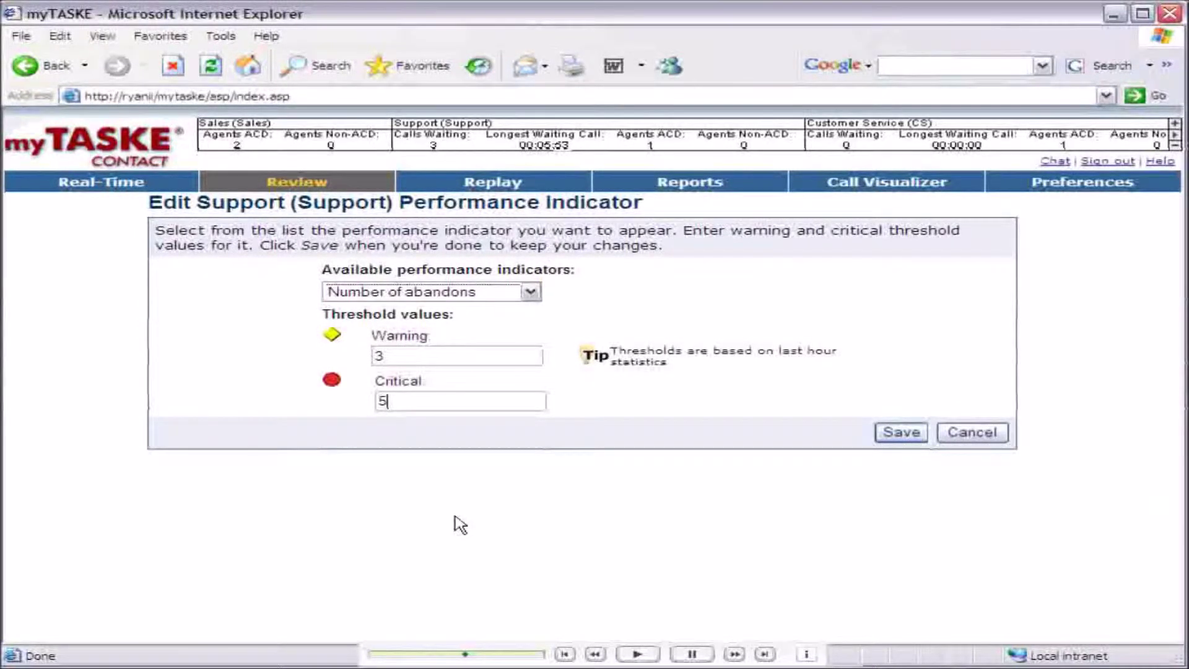
{"action": "left_click", "coordinate": [901, 431]}
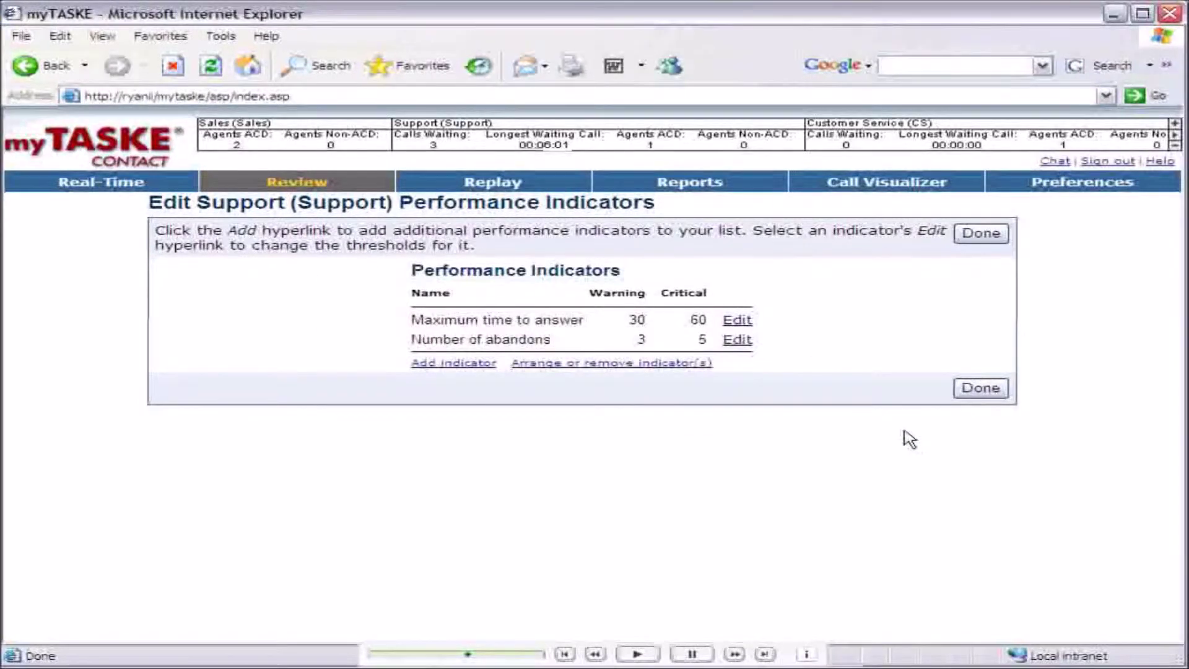
{"action": "left_click", "coordinate": [982, 389]}
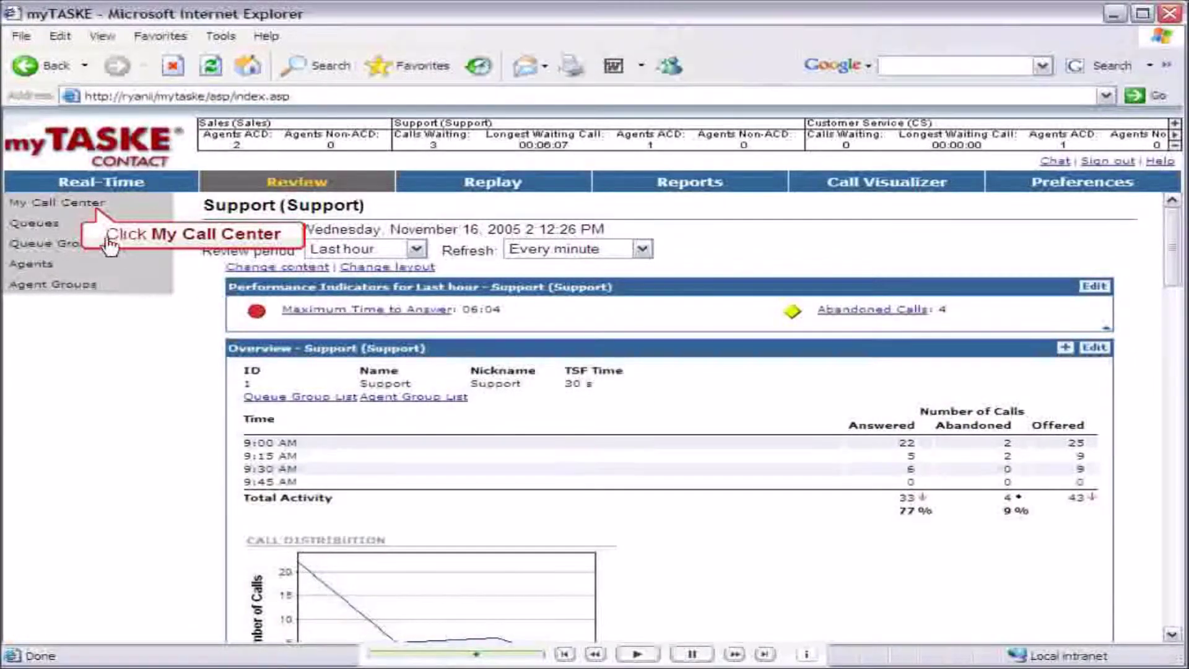
Check the Support page and My Call Center overview, then edit the summary indicator resources.
{"action": "left_click", "coordinate": [99, 204]}
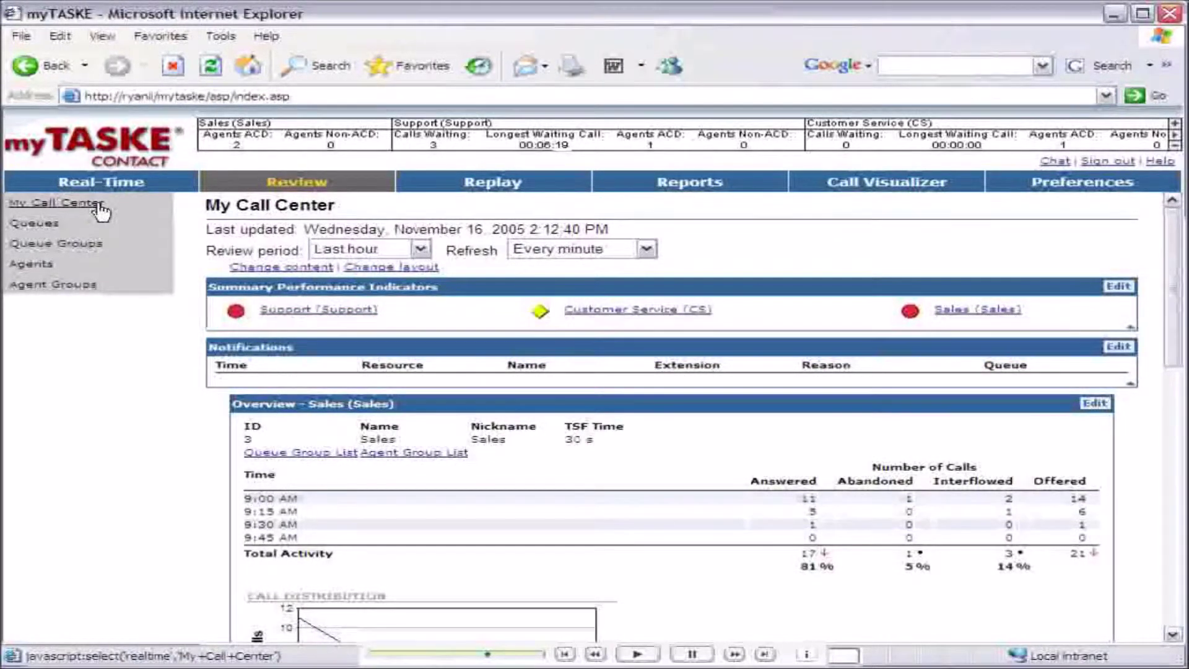
{"action": "left_click", "coordinate": [340, 312]}
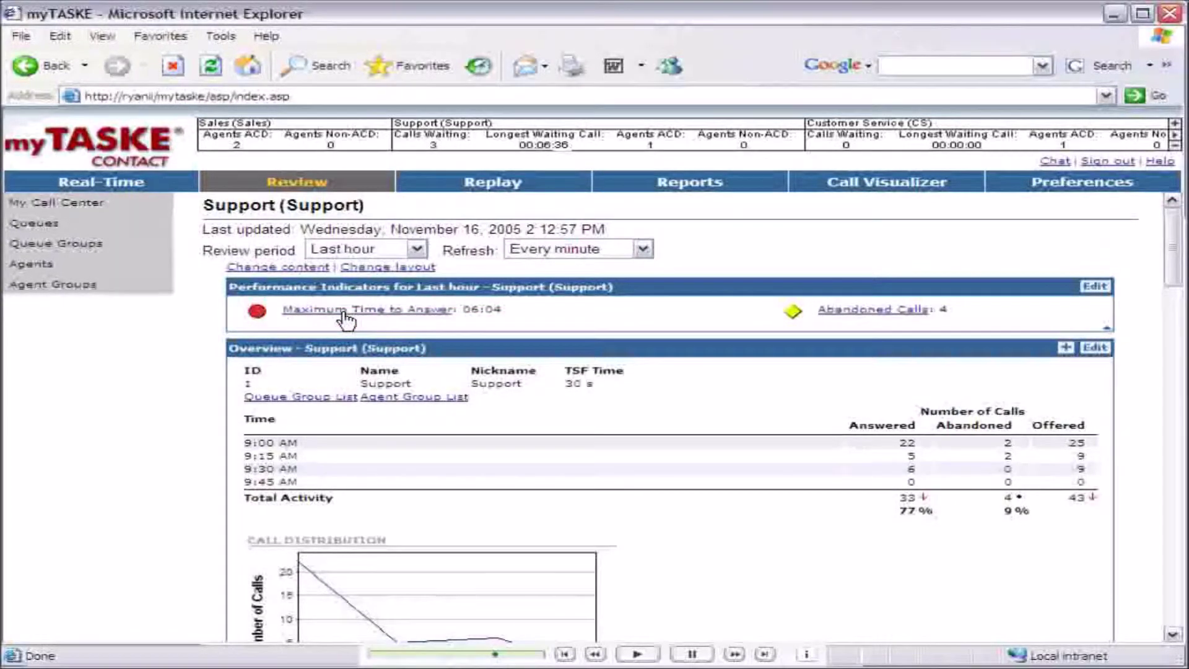
{"action": "left_click", "coordinate": [82, 203]}
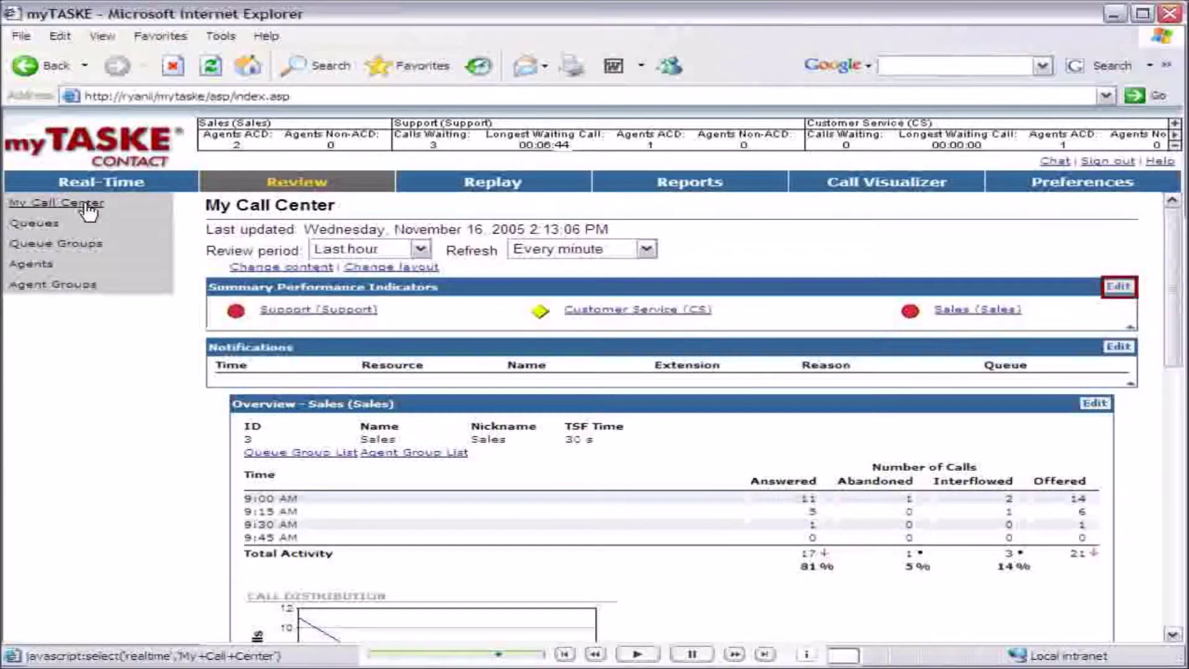
{"action": "left_click", "coordinate": [1119, 288]}
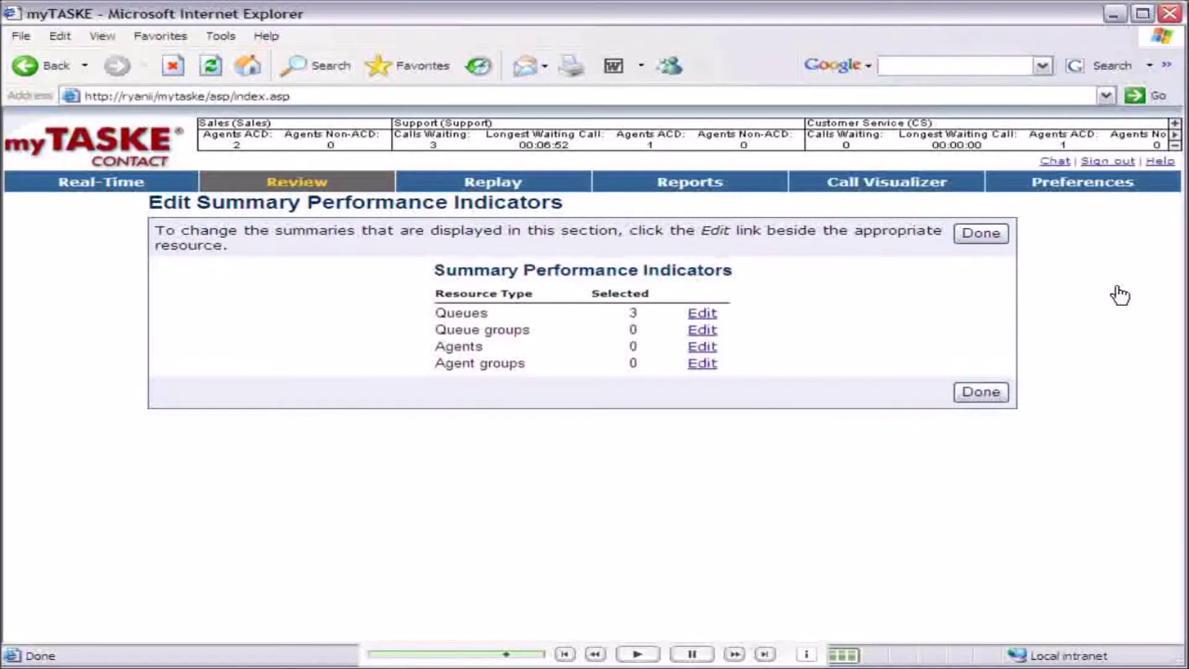
Add the second listed agent to the summary performance indicators and save.
{"action": "left_click", "coordinate": [706, 347]}
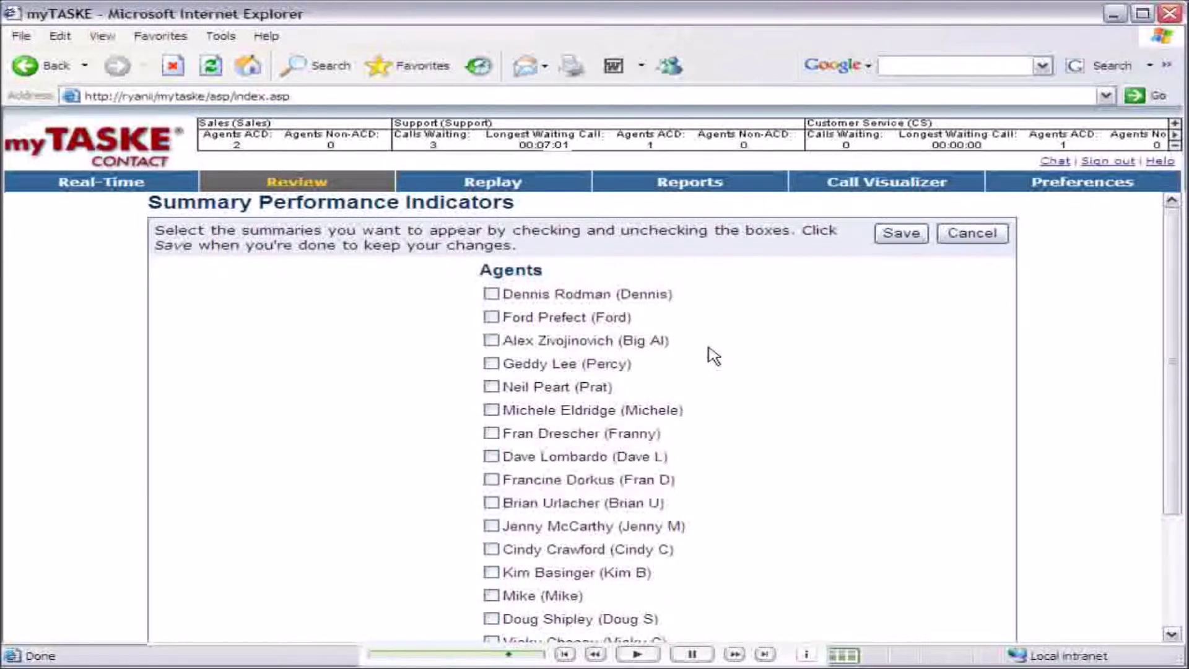
{"action": "left_click", "coordinate": [493, 319]}
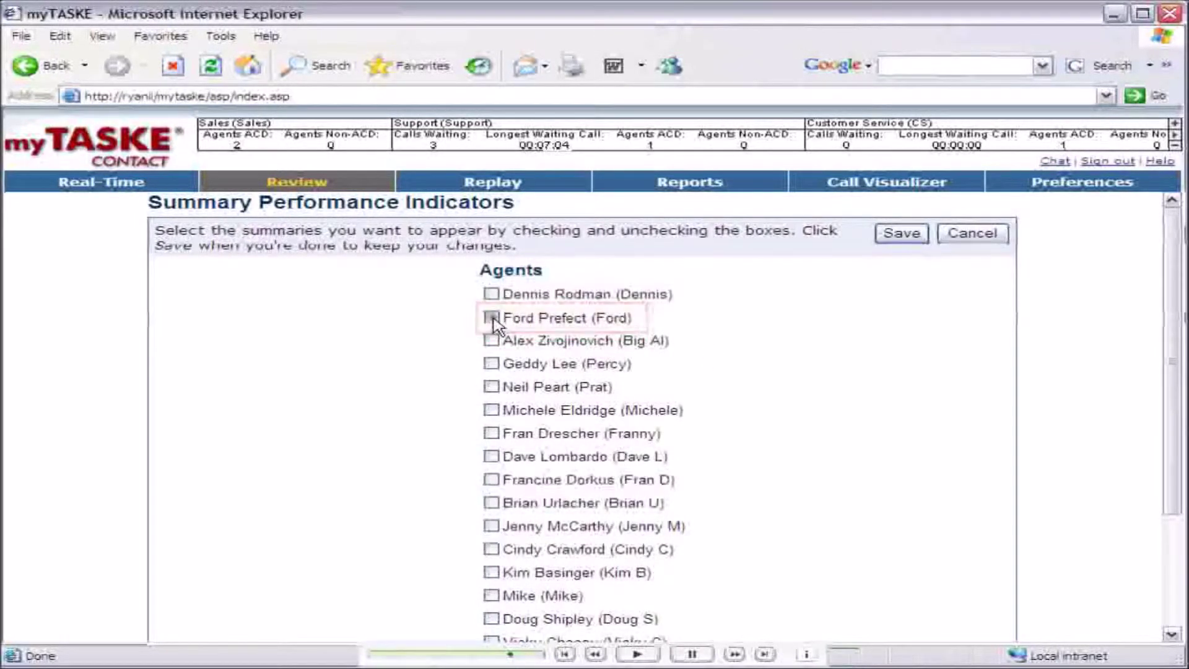
{"action": "left_click", "coordinate": [904, 234]}
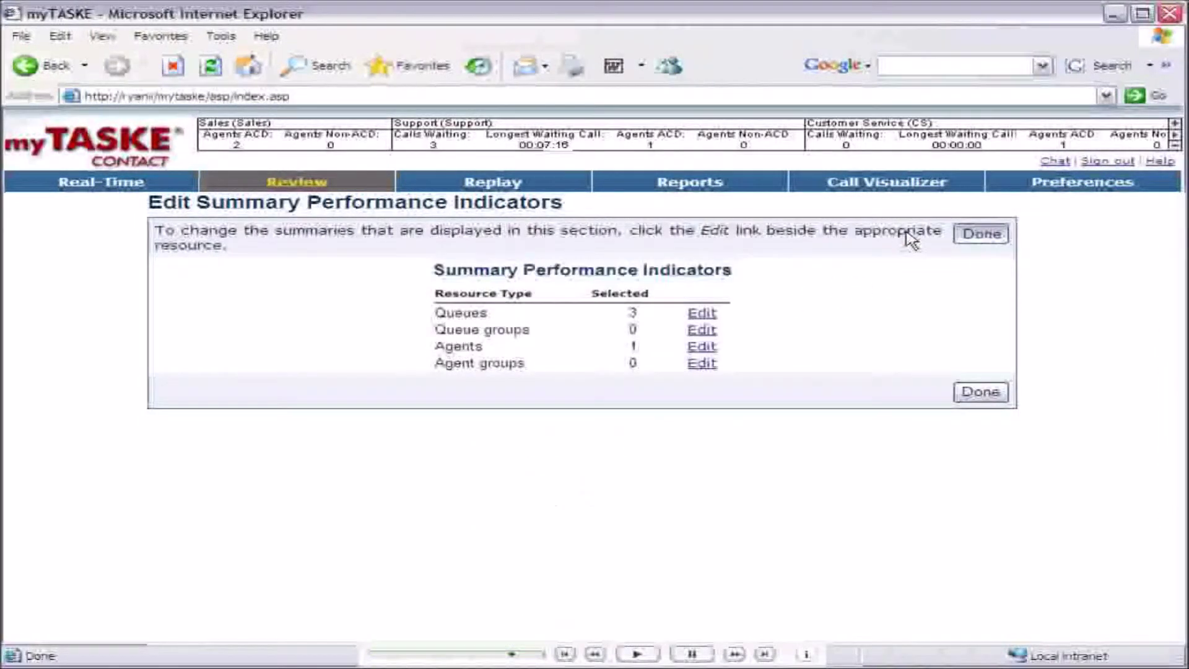
{"action": "left_click", "coordinate": [992, 234]}
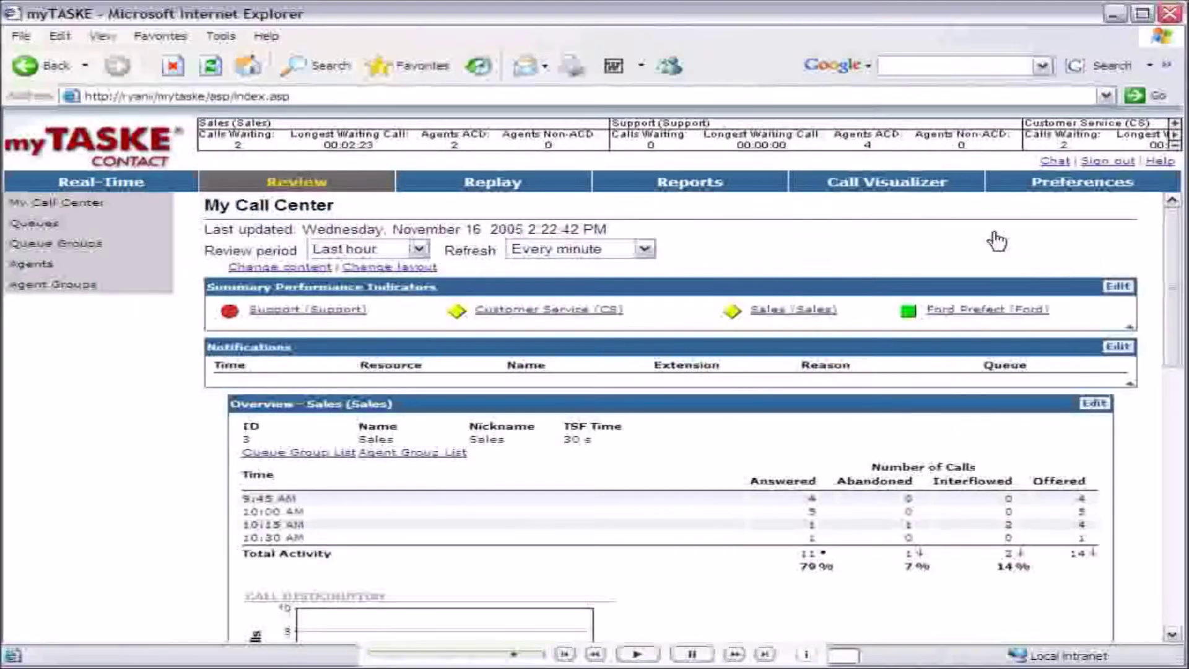
Give the agent a Total outgoing calls indicator with warning 5 and critical 1.
{"action": "left_click", "coordinate": [977, 309]}
{"action": "left_click", "coordinate": [486, 324]}
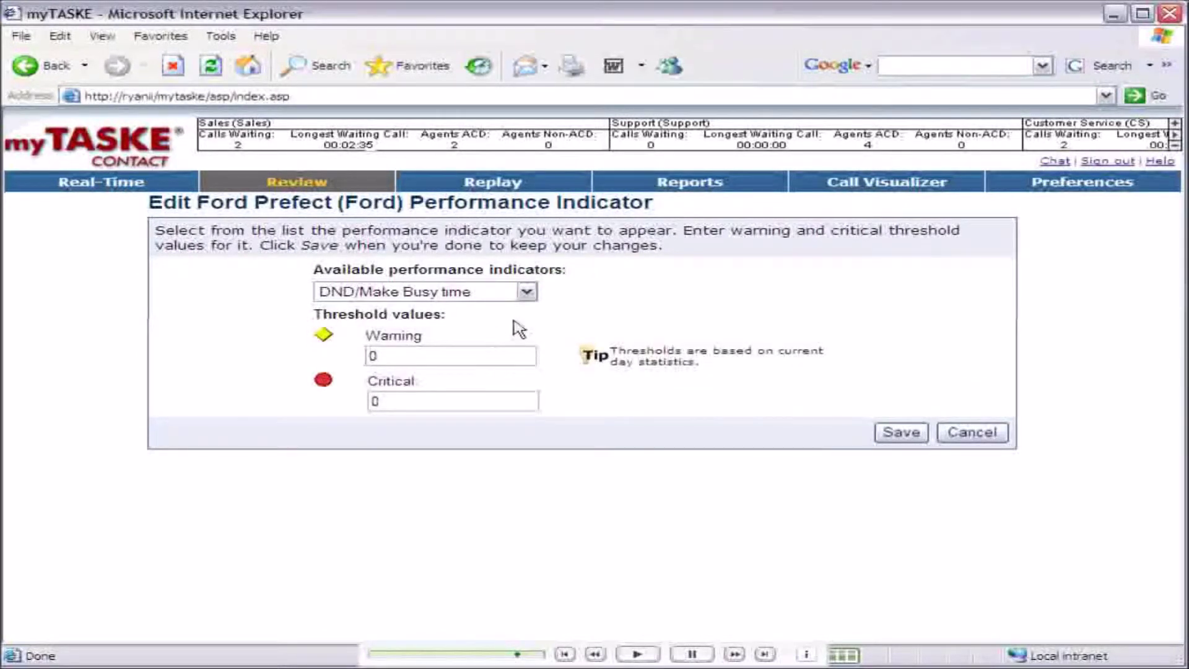
{"action": "left_click", "coordinate": [527, 292]}
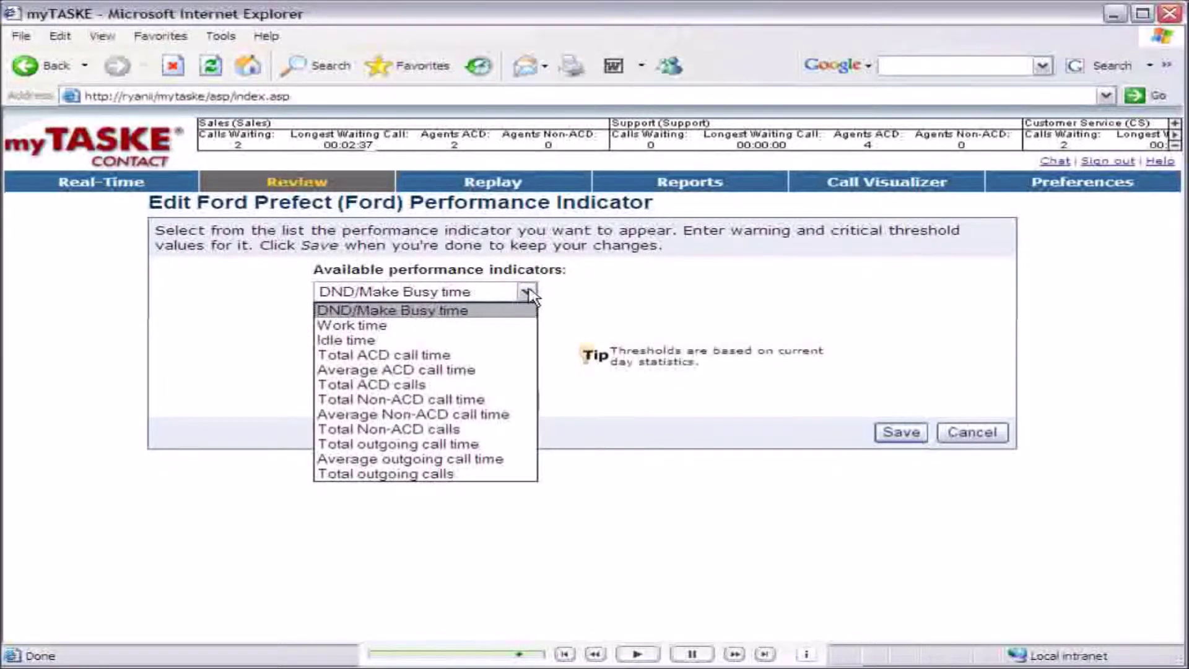
{"action": "left_click", "coordinate": [419, 475]}
{"action": "type", "text": "5"}
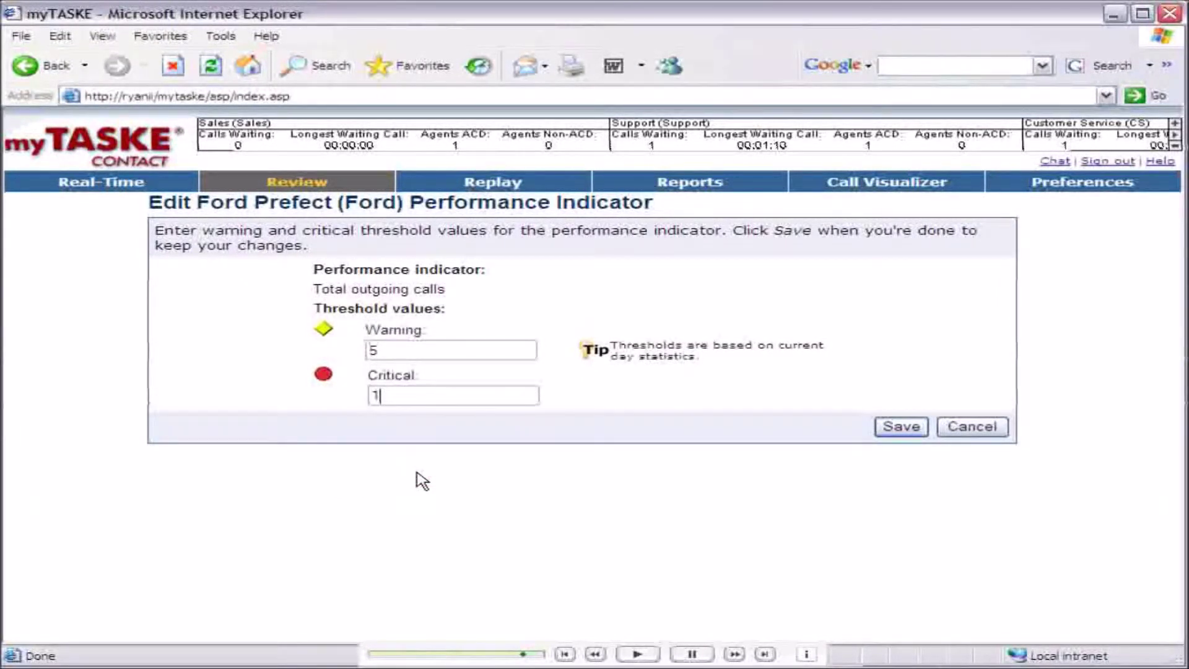
{"action": "left_click", "coordinate": [901, 426]}
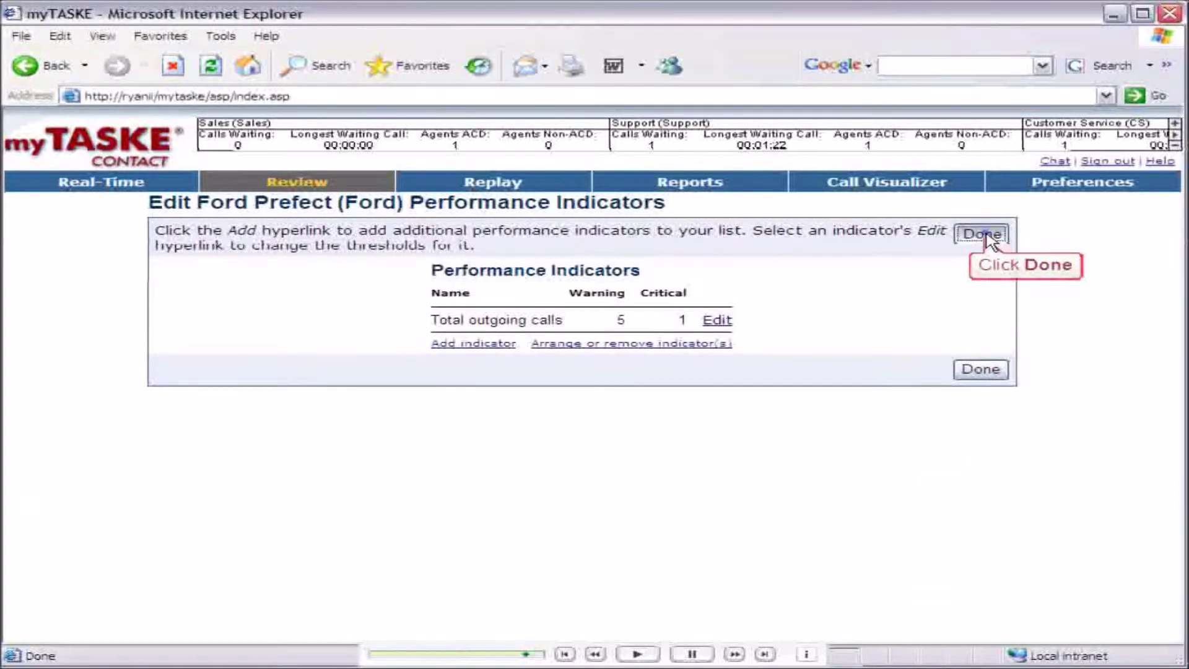
{"action": "left_click", "coordinate": [983, 235]}
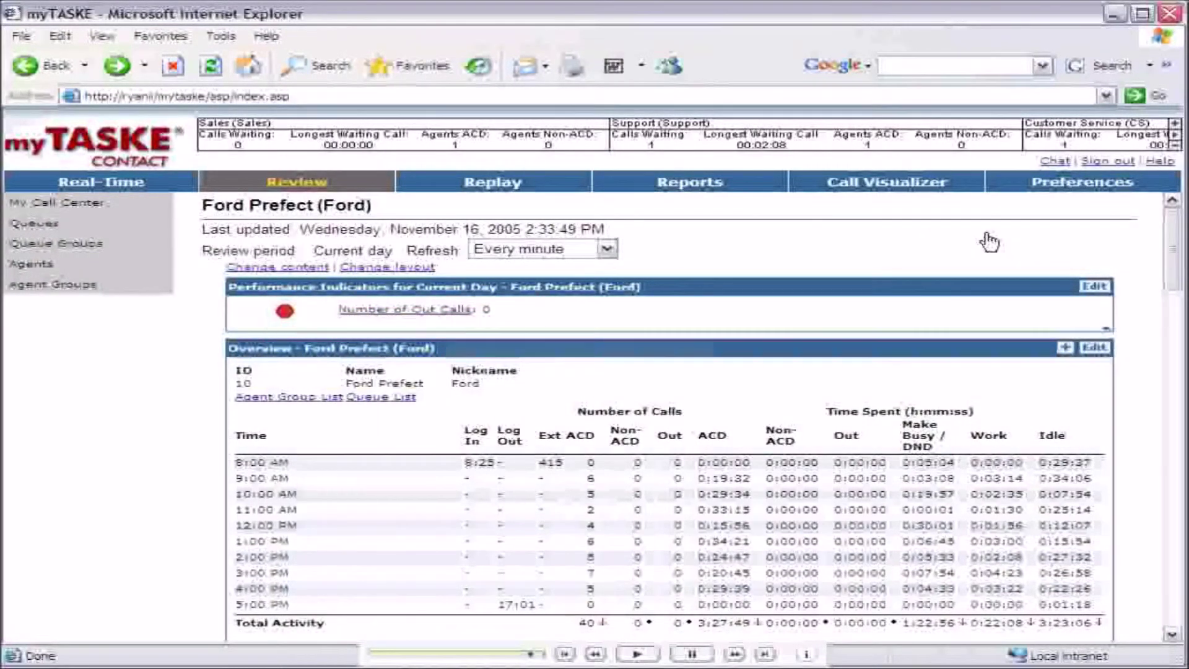
Open the agent's Out Calls details from the Number of Out Calls link.
{"action": "left_click", "coordinate": [405, 309]}
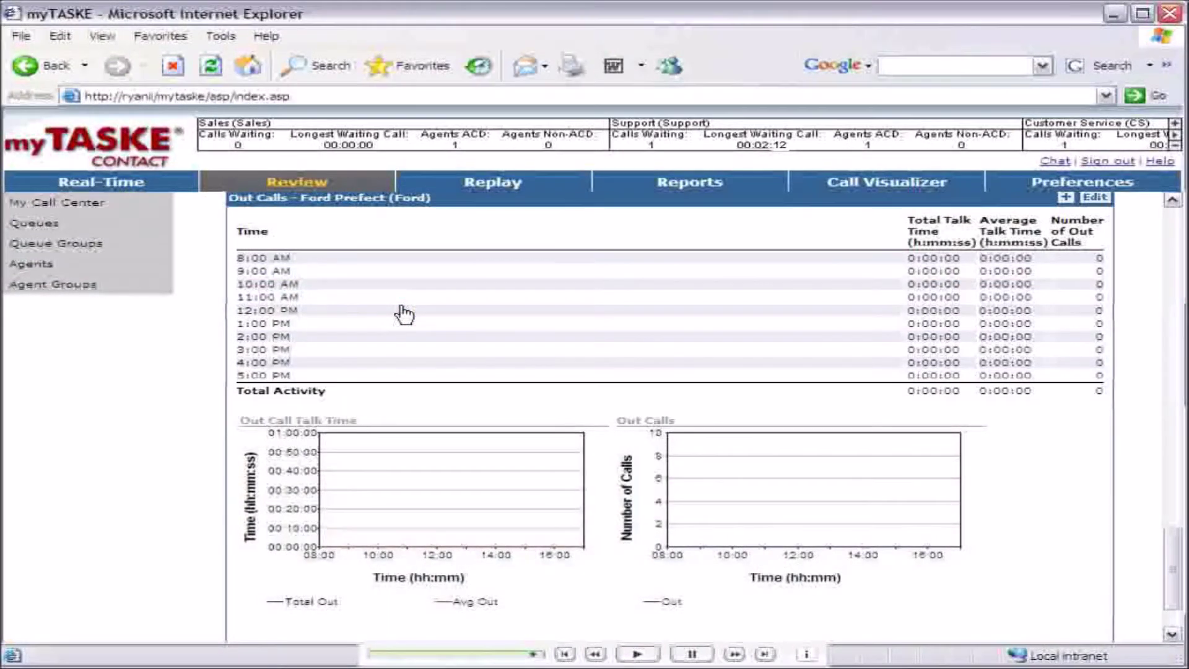